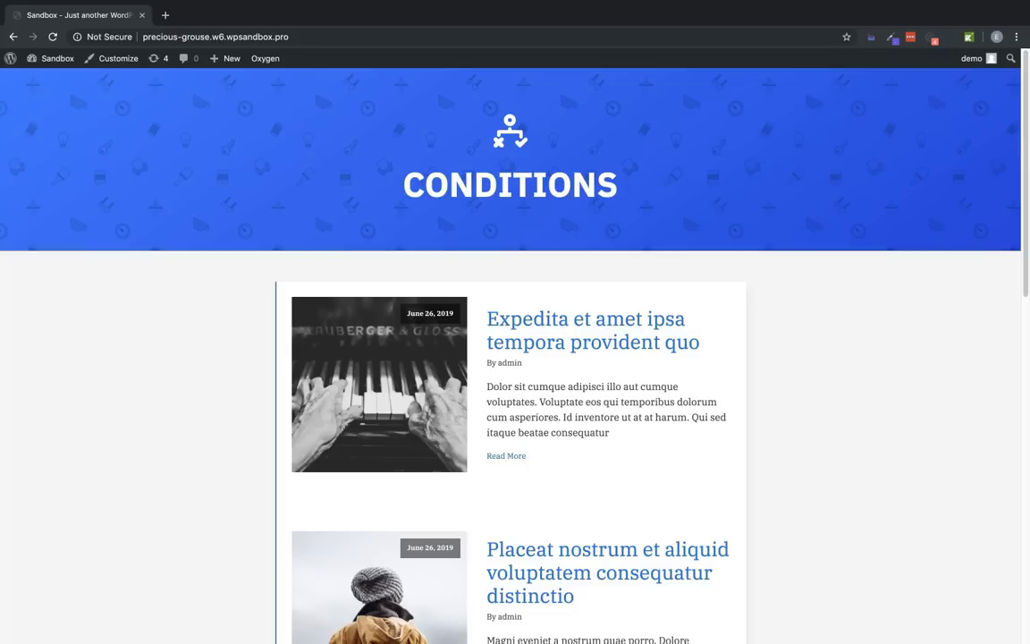
- Open the Single Post template from the WordPress admin's Oxygen templates in the Oxygen visual editor
mouse_move(43, 57)
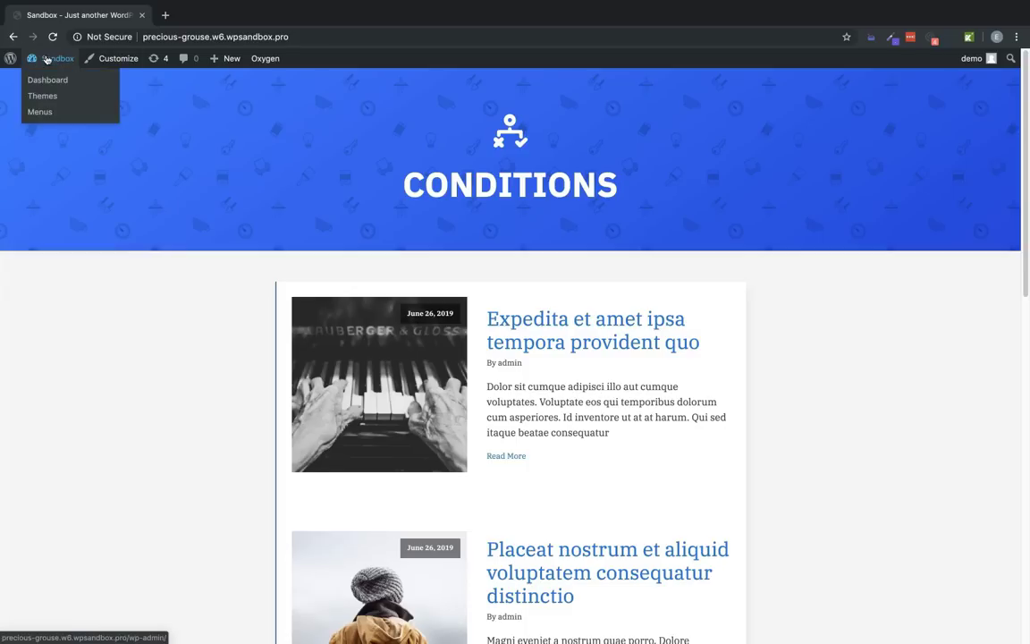
click(46, 78)
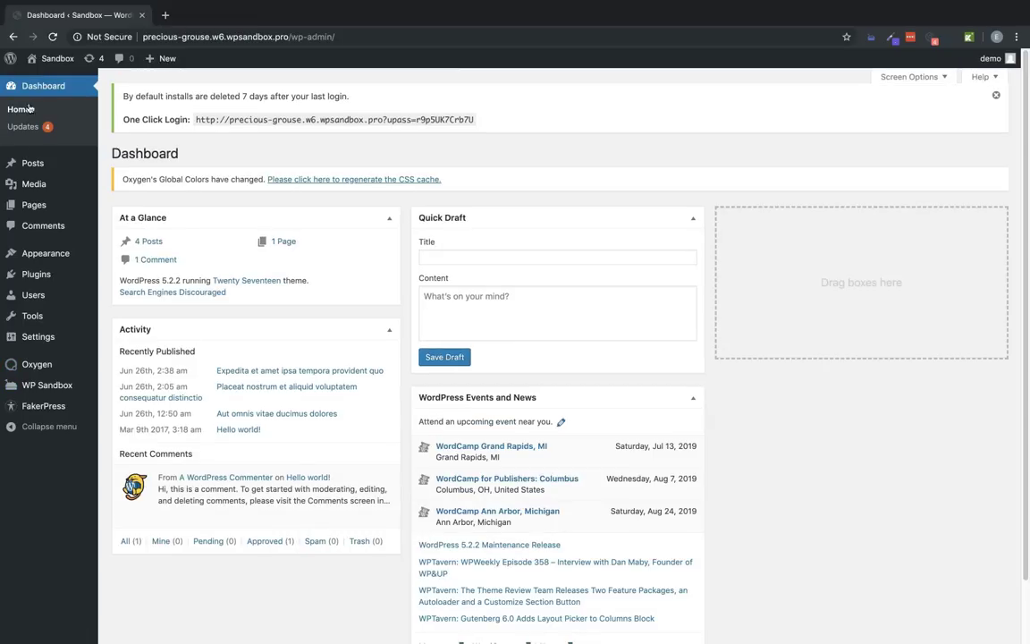
mouse_move(27, 364)
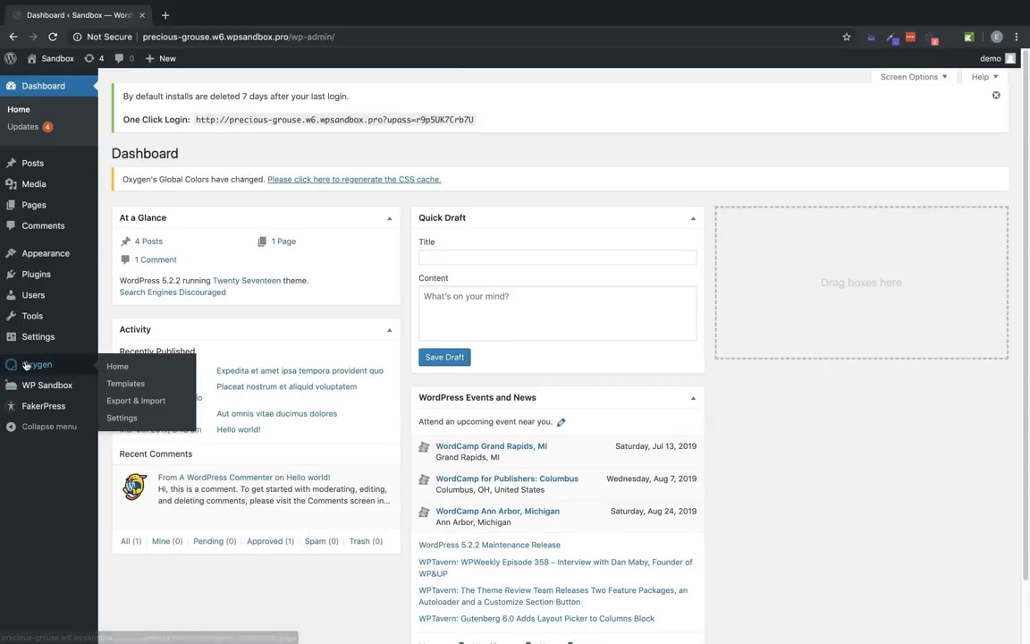
click(115, 383)
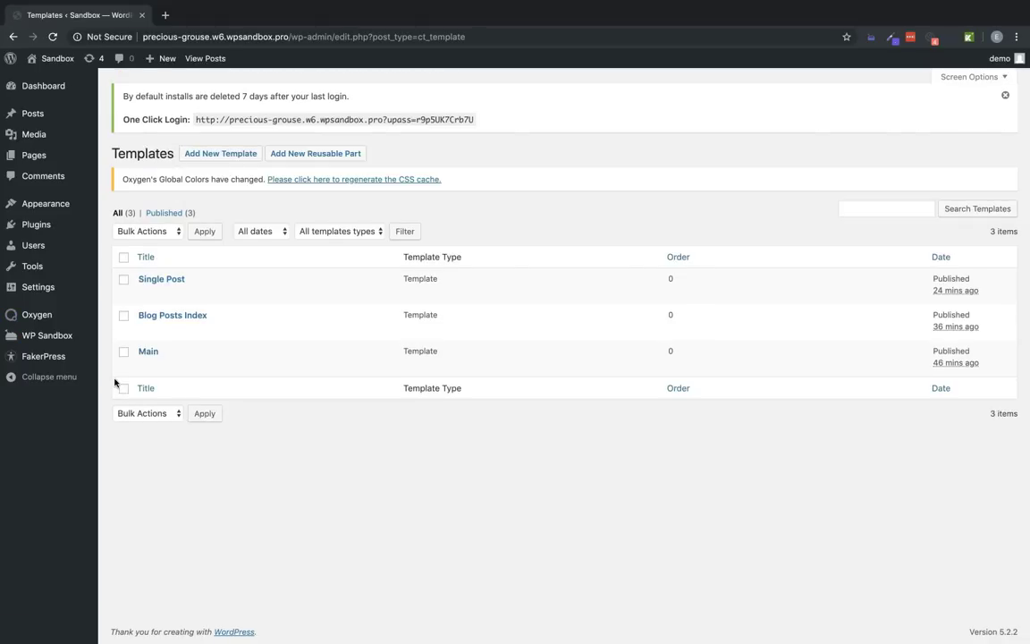
click(165, 279)
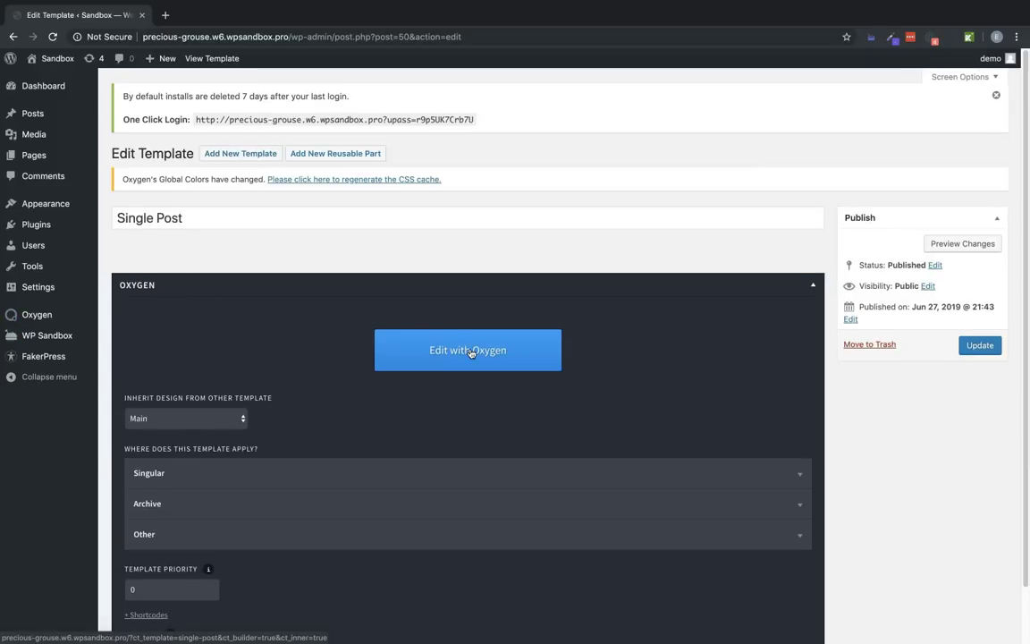
click(471, 351)
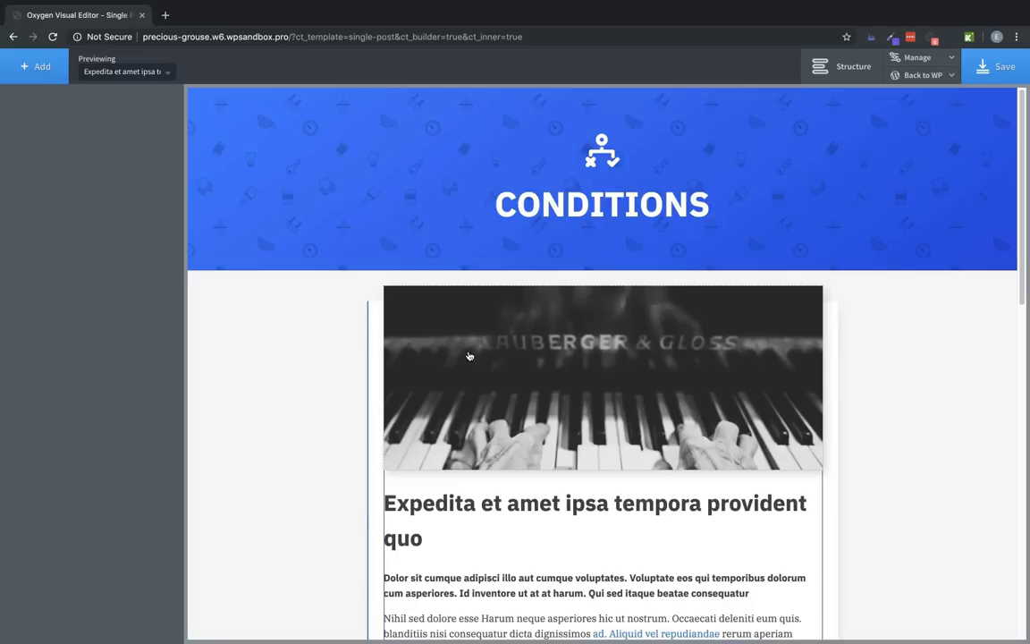
- For the featured image div, try the in-editor behaviors Always Hide and Show/Hide Based on Conditions, then set it back to Always Show
click(469, 355)
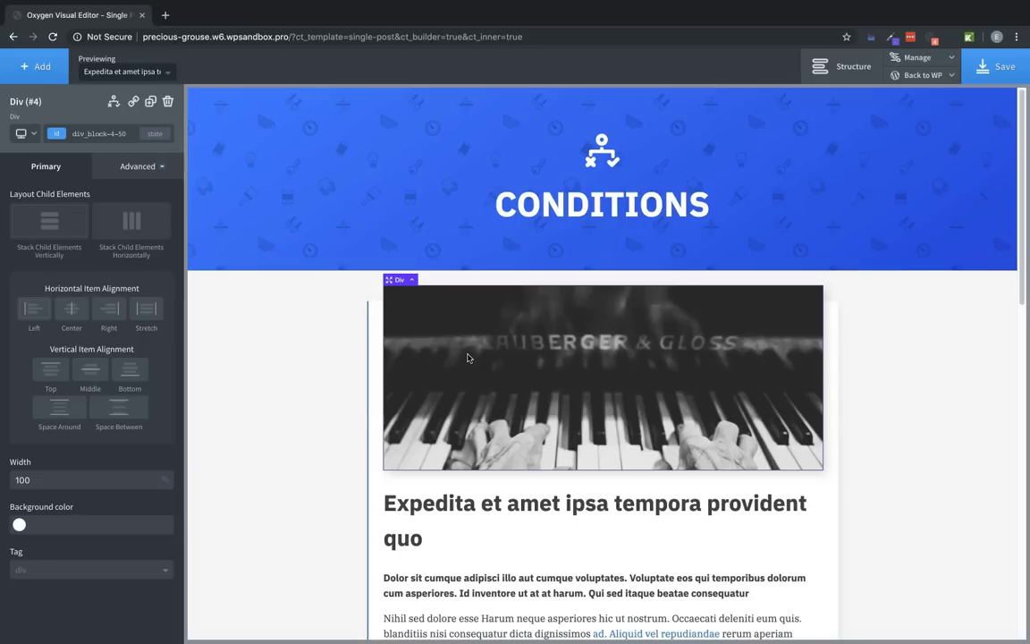
click(115, 104)
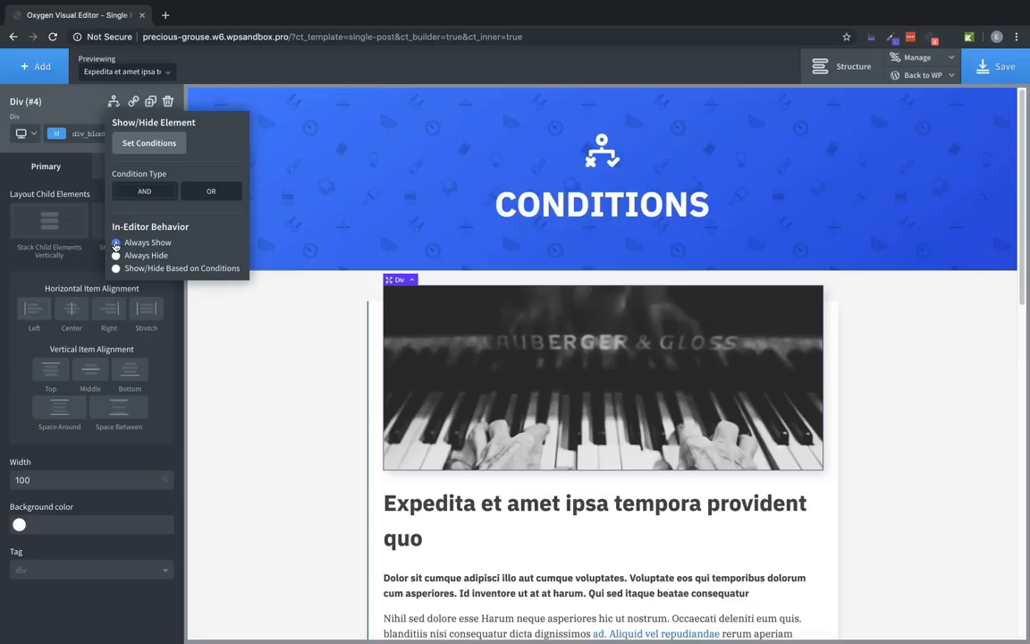
click(115, 256)
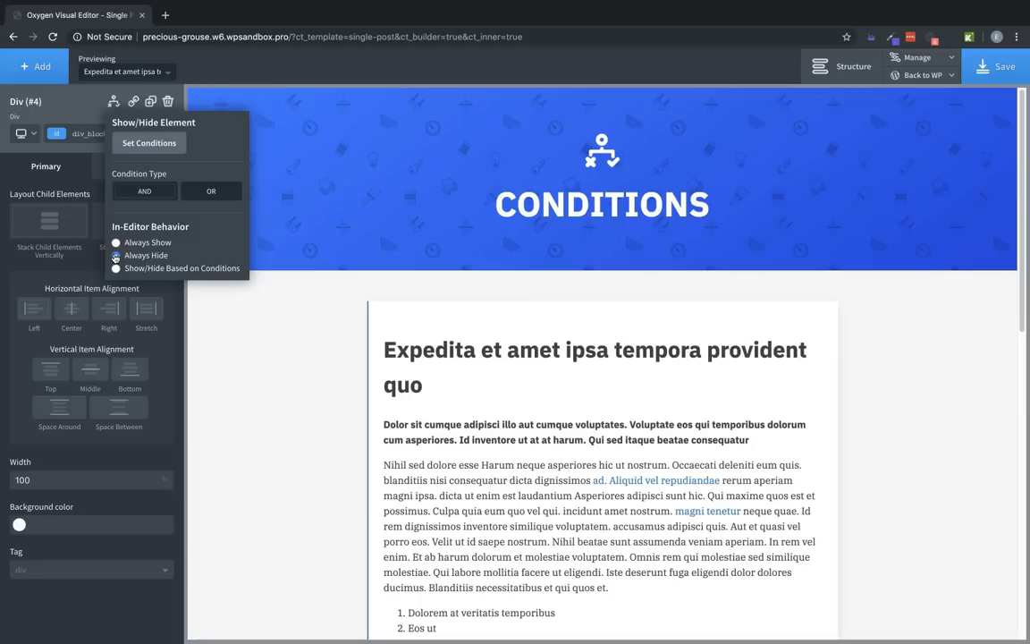
click(115, 268)
click(115, 243)
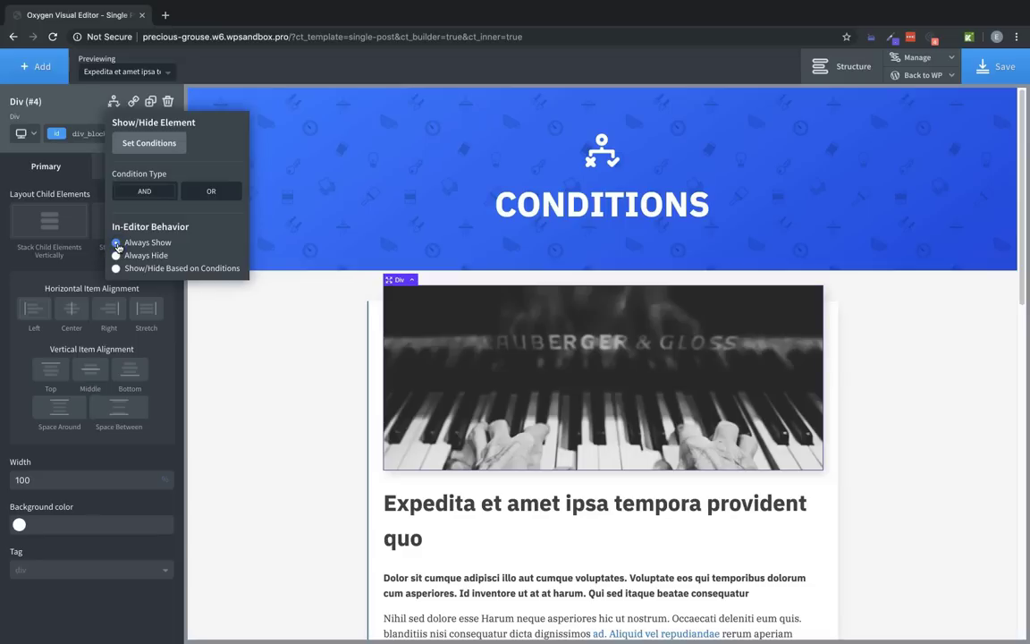
- Add a first display condition to the featured image div, using Post Has Featured Image as its type
click(143, 143)
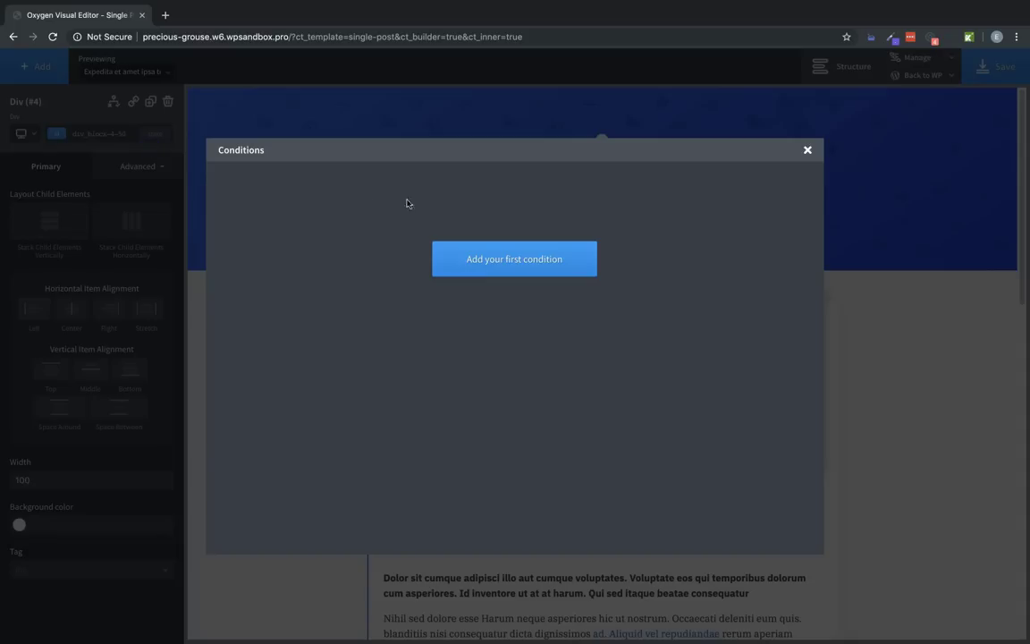
click(532, 260)
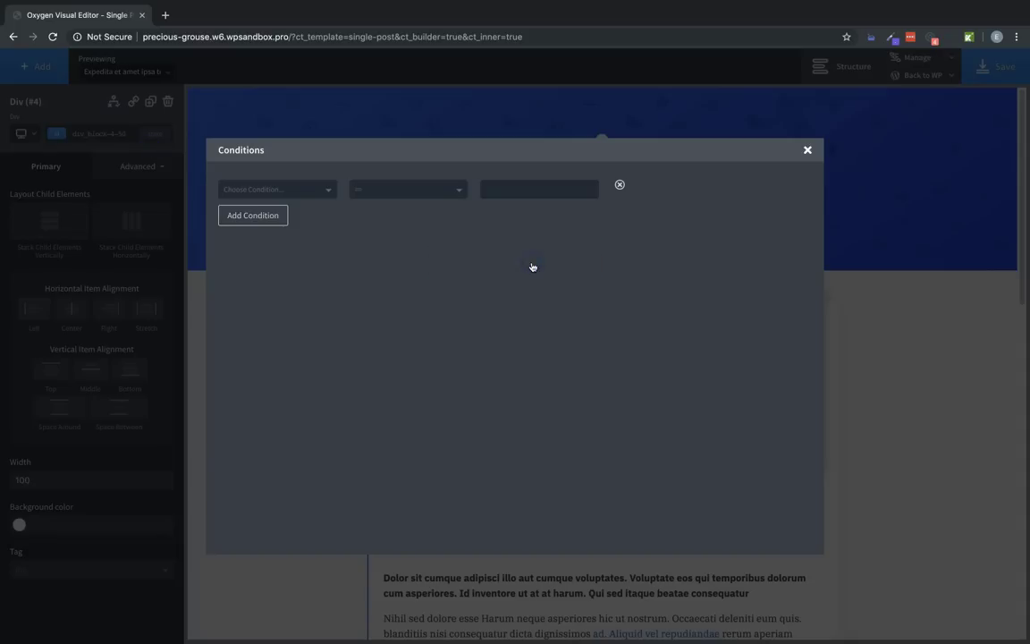
click(280, 193)
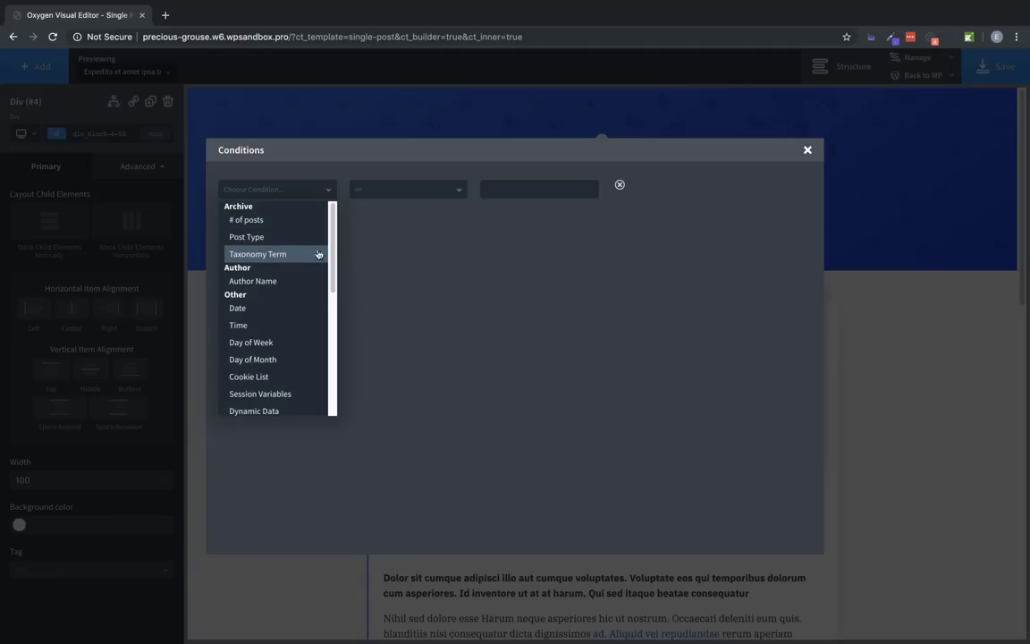
drag(332, 215, 330, 252)
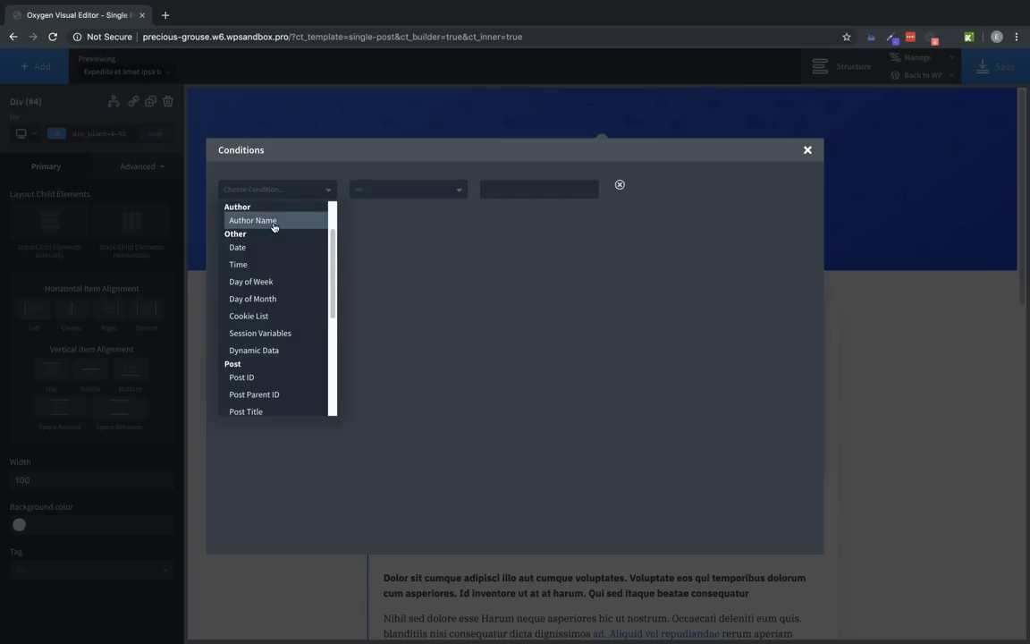
drag(329, 231, 331, 253)
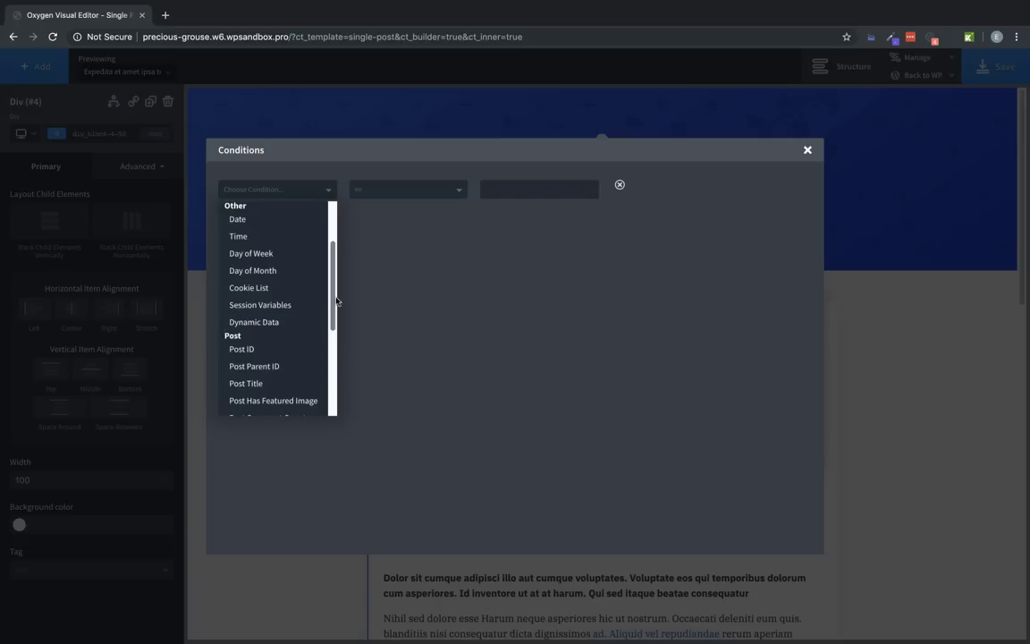
drag(334, 293, 331, 333)
scroll(333, 335, down, 2)
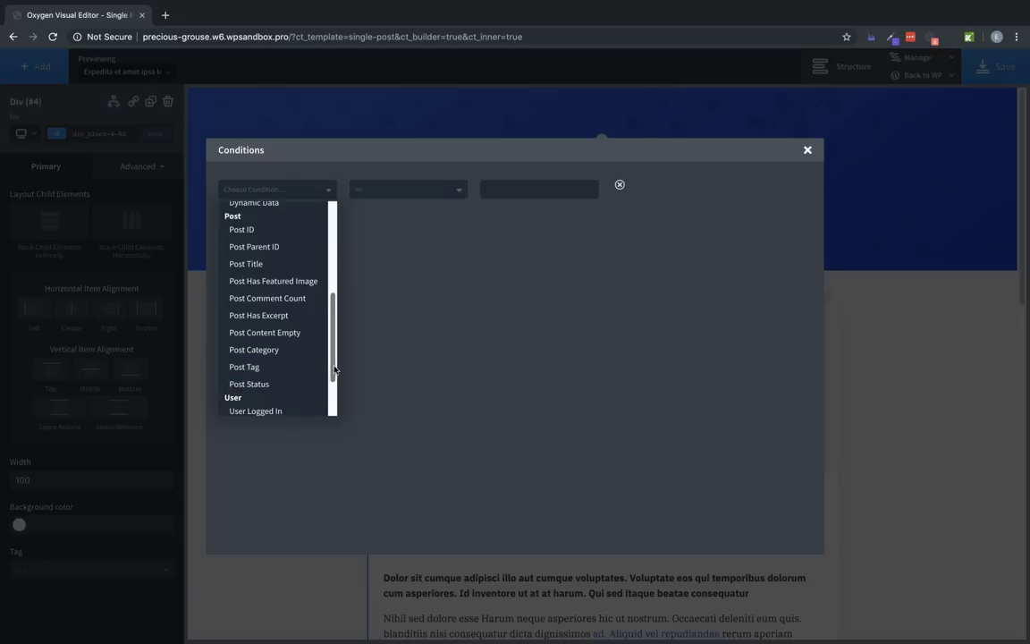
drag(334, 369, 330, 407)
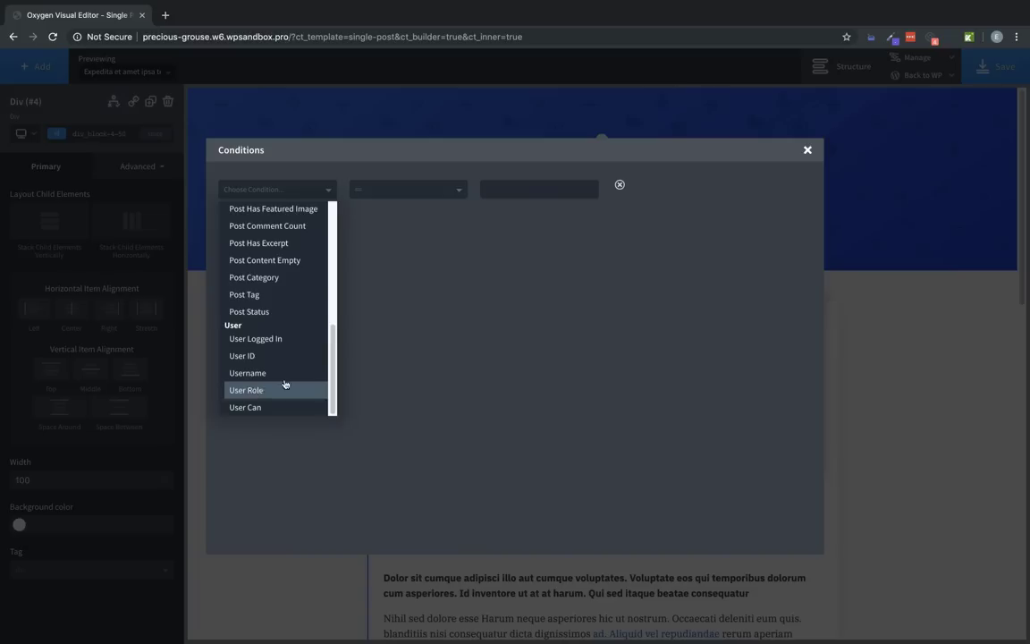
click(302, 218)
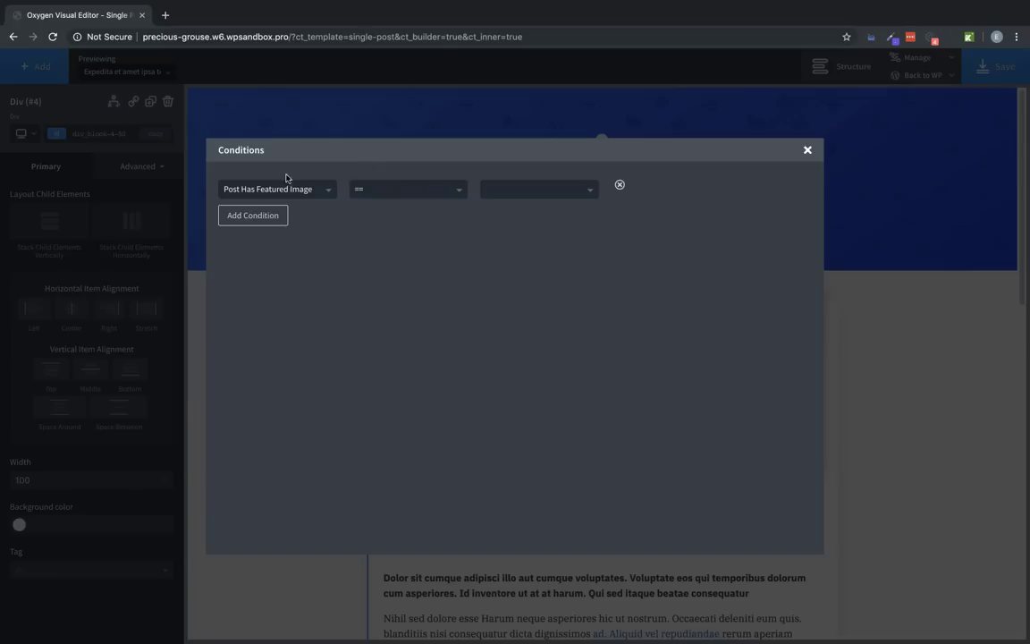
- Set the Post Has Featured Image condition to == true and save the template
click(403, 189)
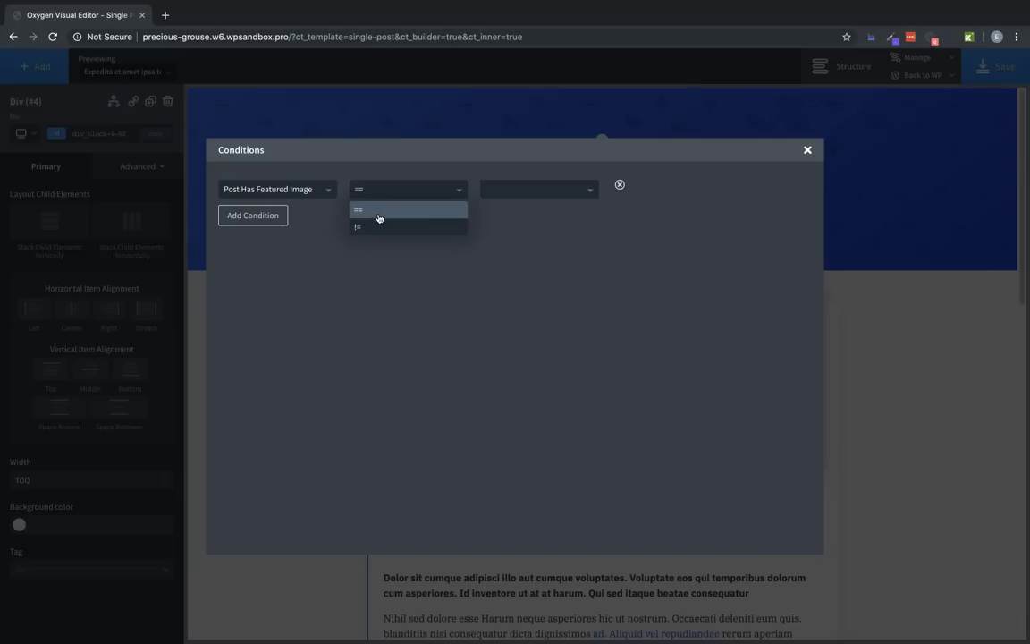
click(378, 217)
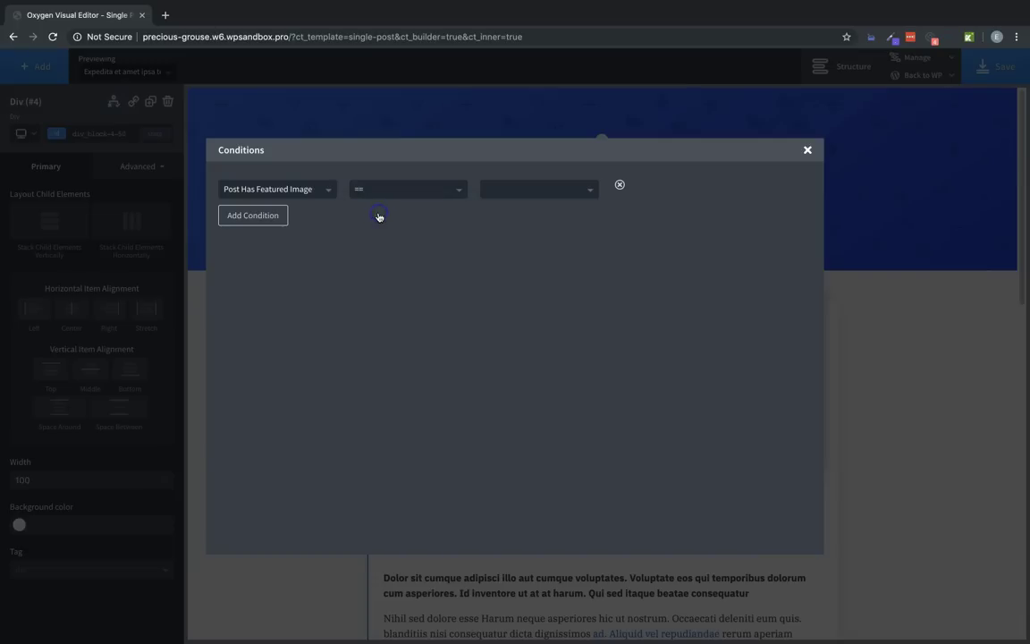
click(579, 194)
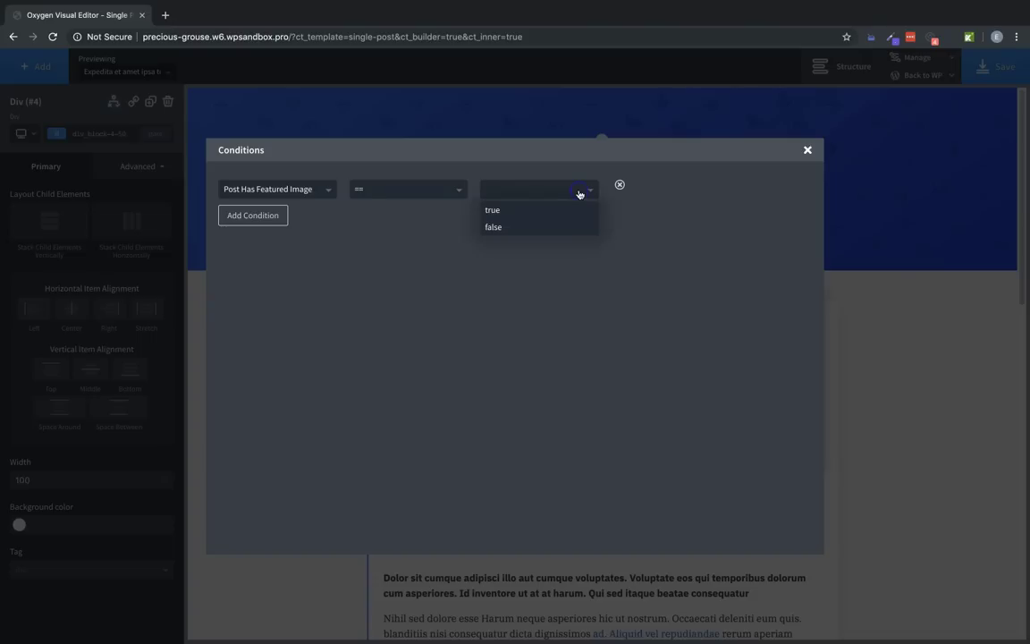
click(528, 209)
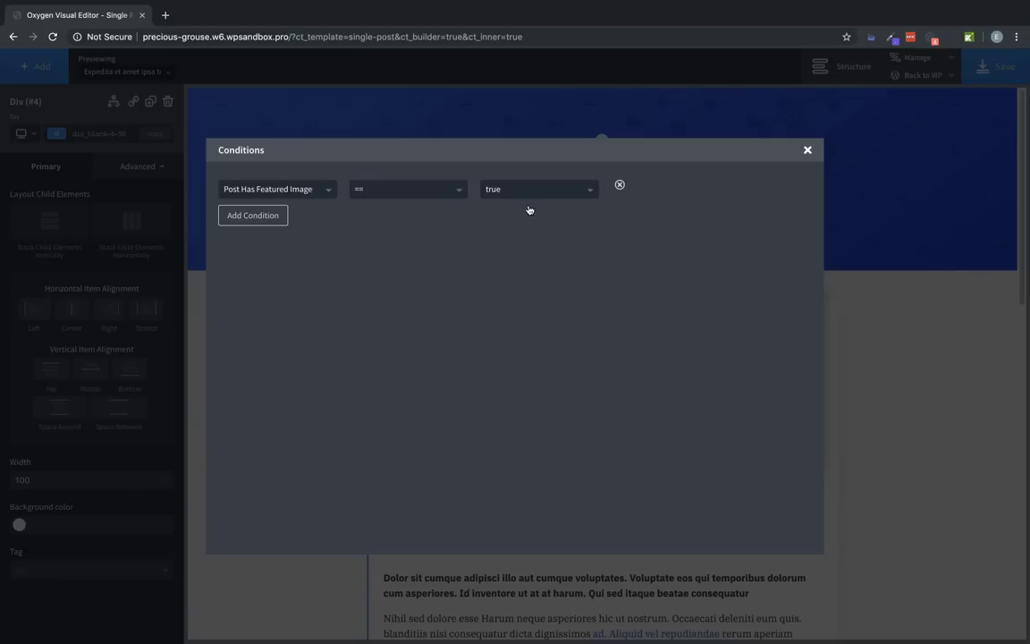
click(808, 150)
click(997, 68)
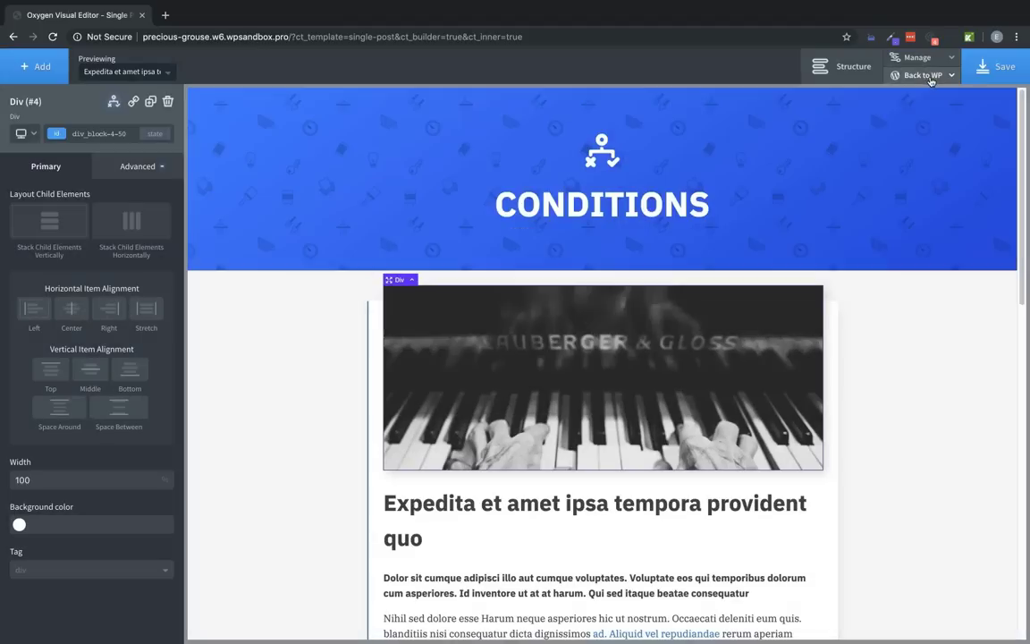
- View the previewed post's frontend page in a new browser tab
mouse_move(923, 76)
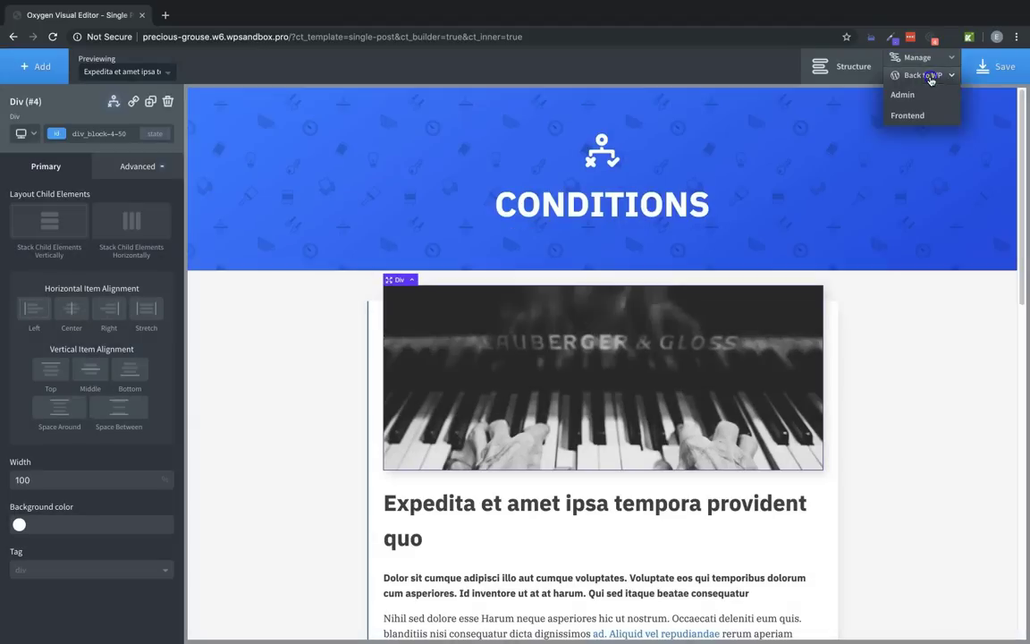
right_click(908, 114)
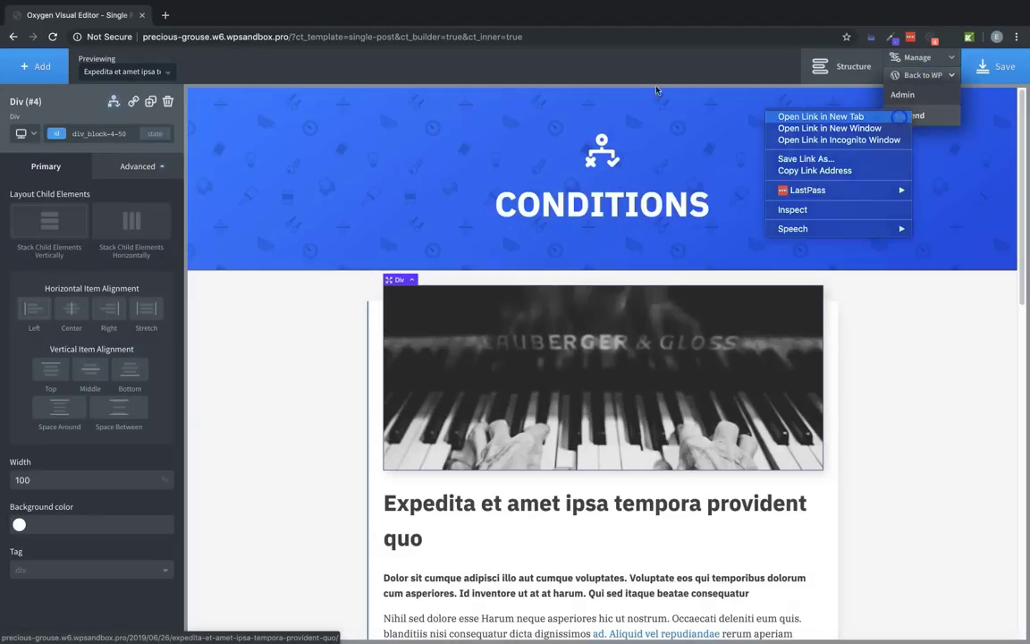
click(832, 113)
click(249, 17)
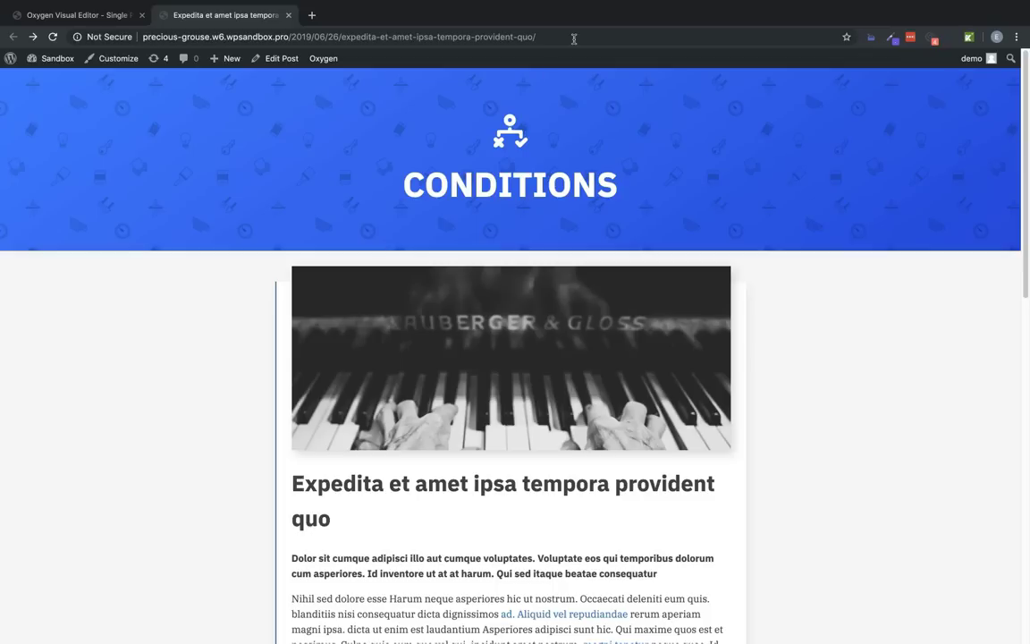
- Go to the site's home page and open the post "Aut omnis vitae ducimus dolores", which lacks a featured image
click(517, 37)
shift+click(288, 37)
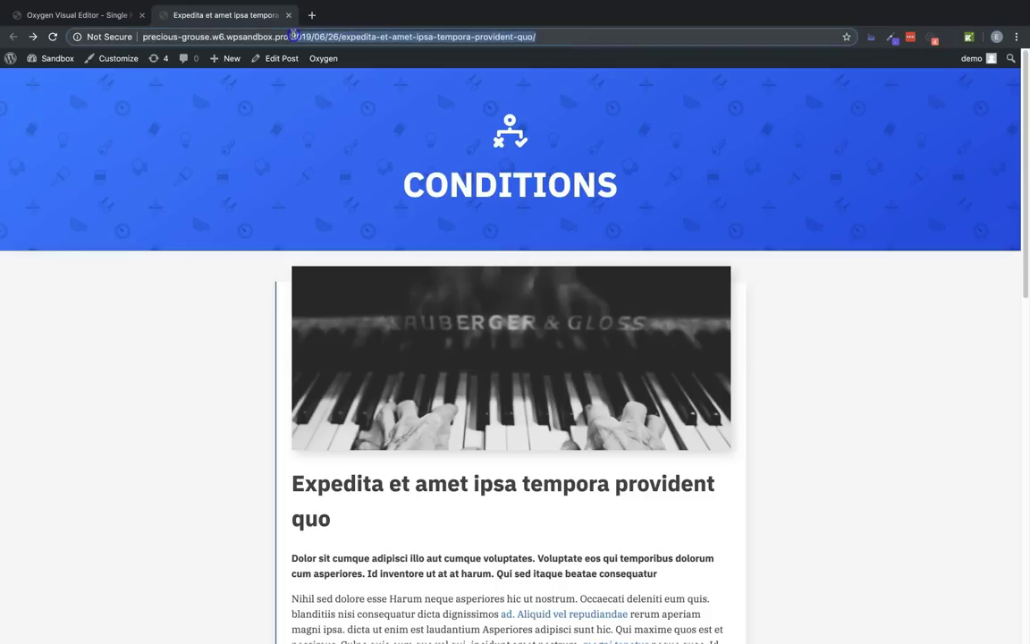
key(BackSpace)
key(Return)
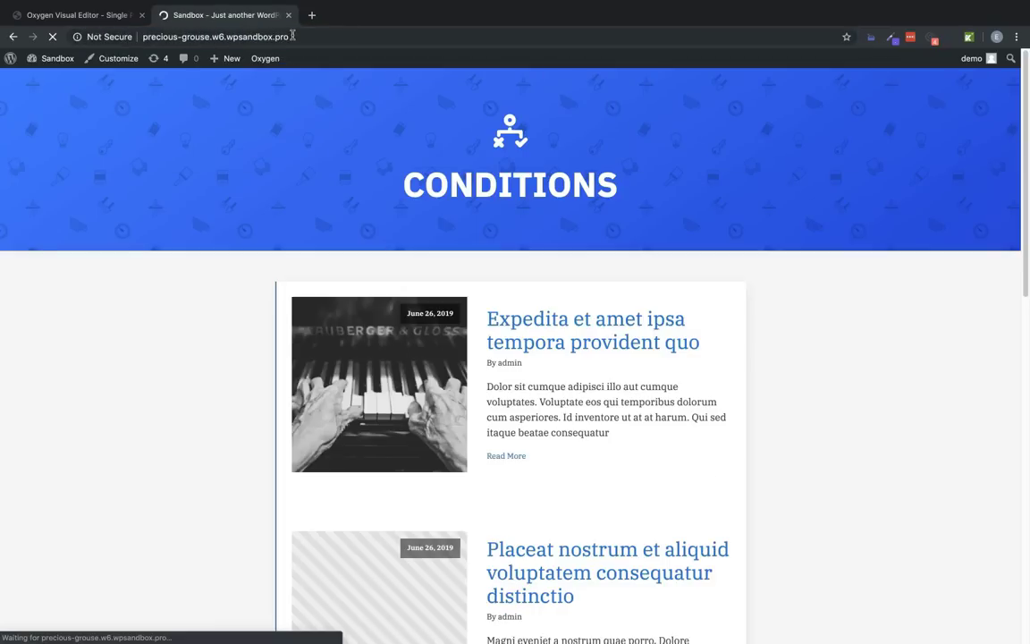
scroll(691, 357, down, 3)
scroll(692, 357, down, 5)
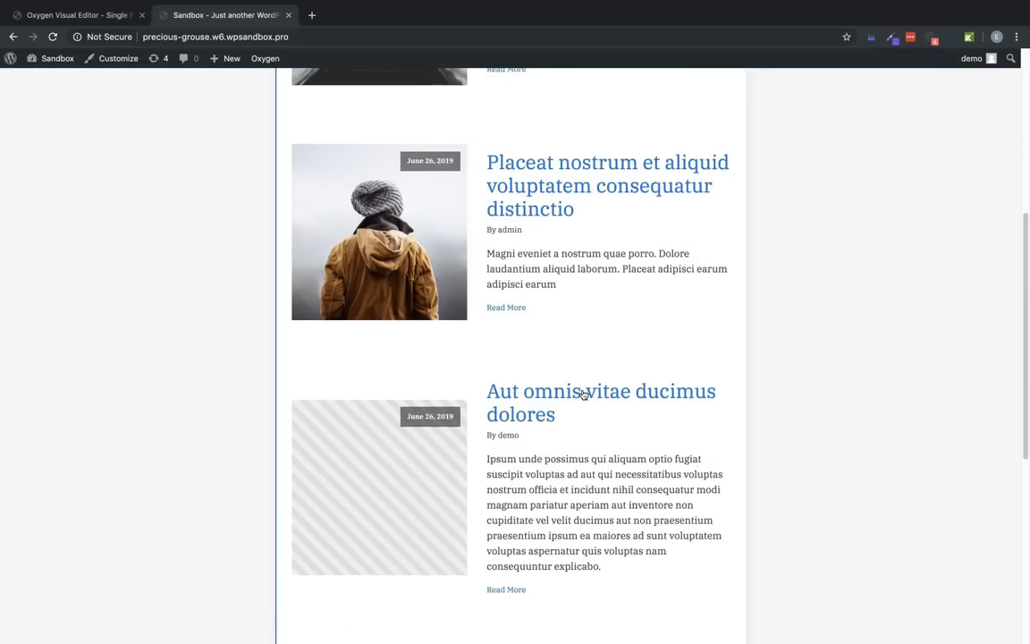
click(575, 395)
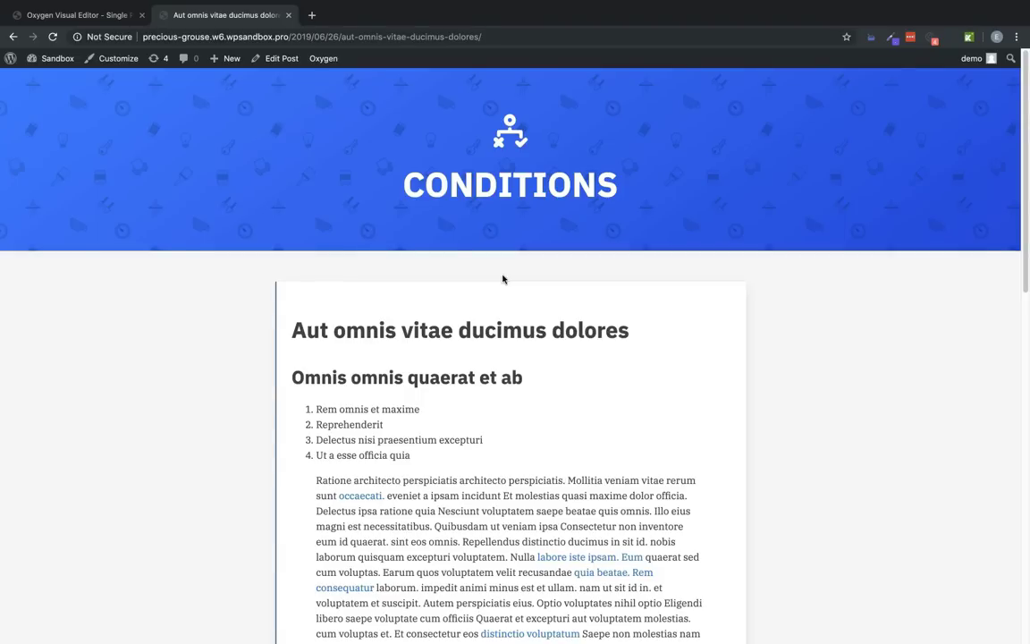
- Return to the Single Post template editor and add a second condition to the featured image div: Post Comment Count with the != operator
click(100, 15)
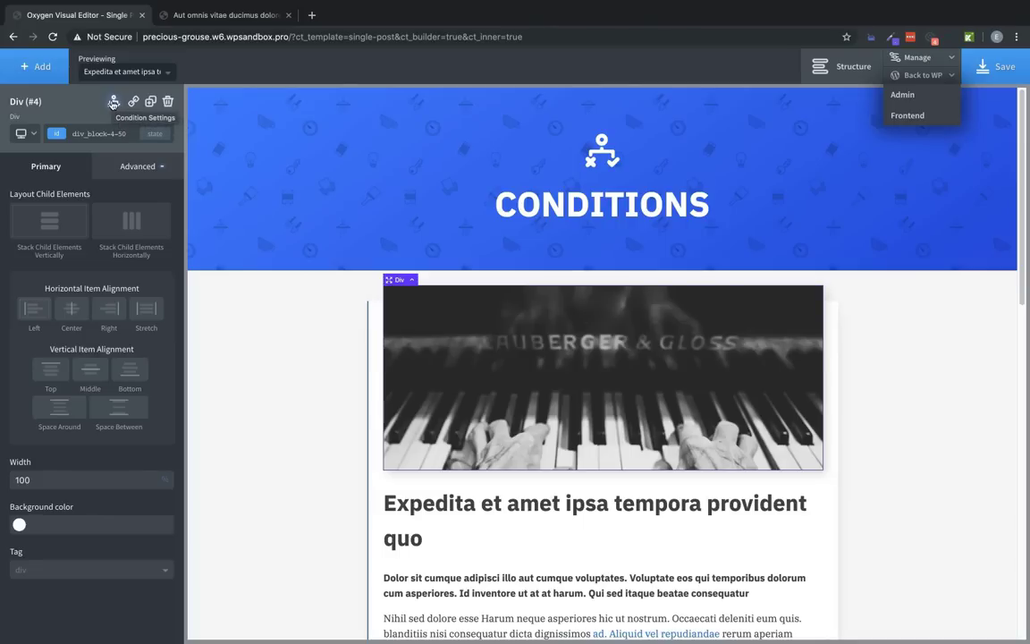
click(112, 102)
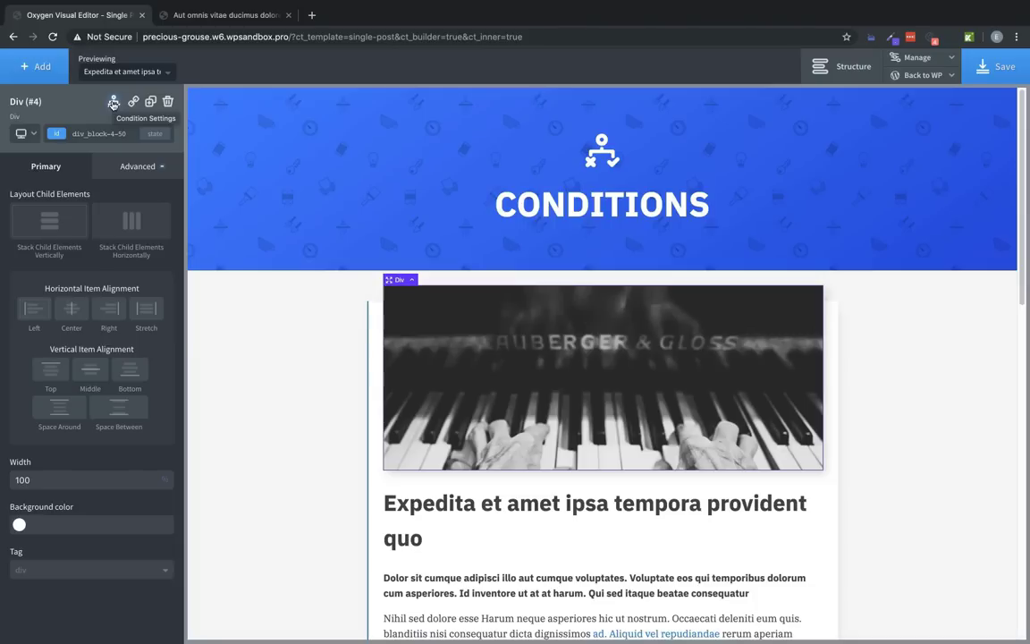
click(114, 102)
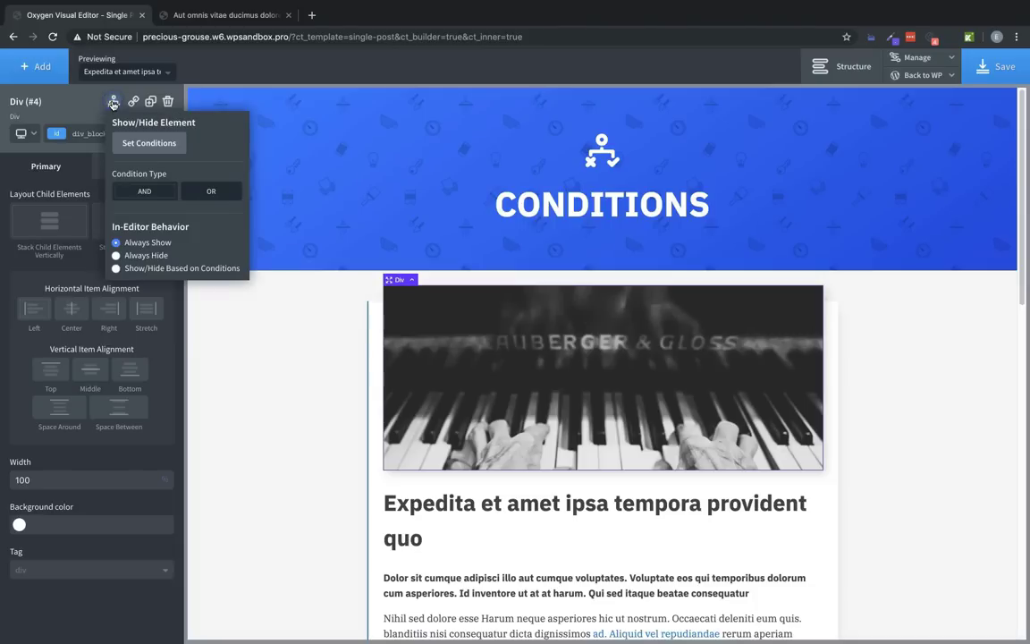
click(134, 142)
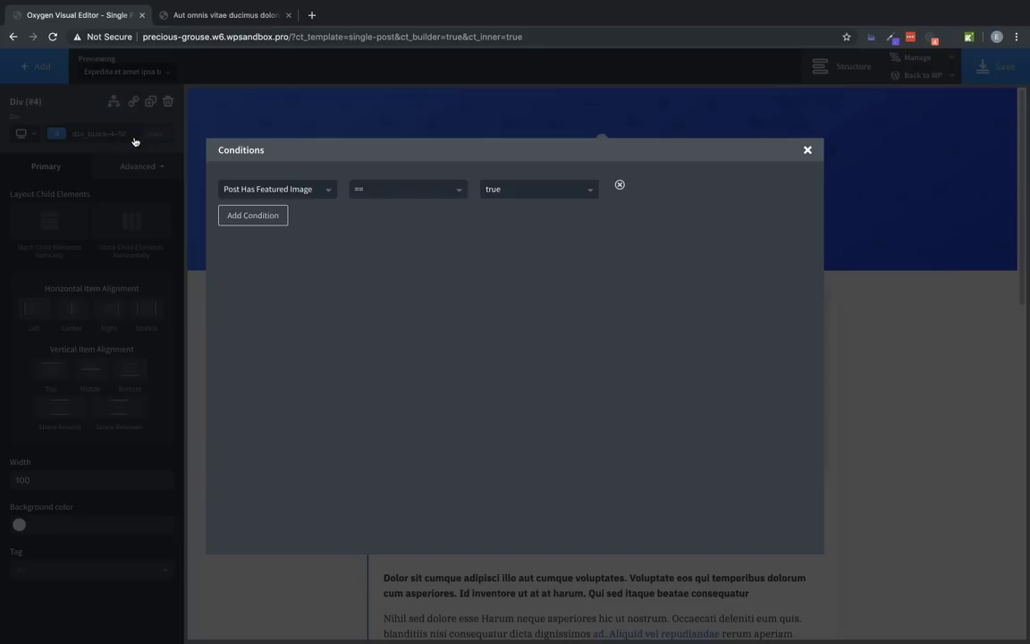
click(232, 215)
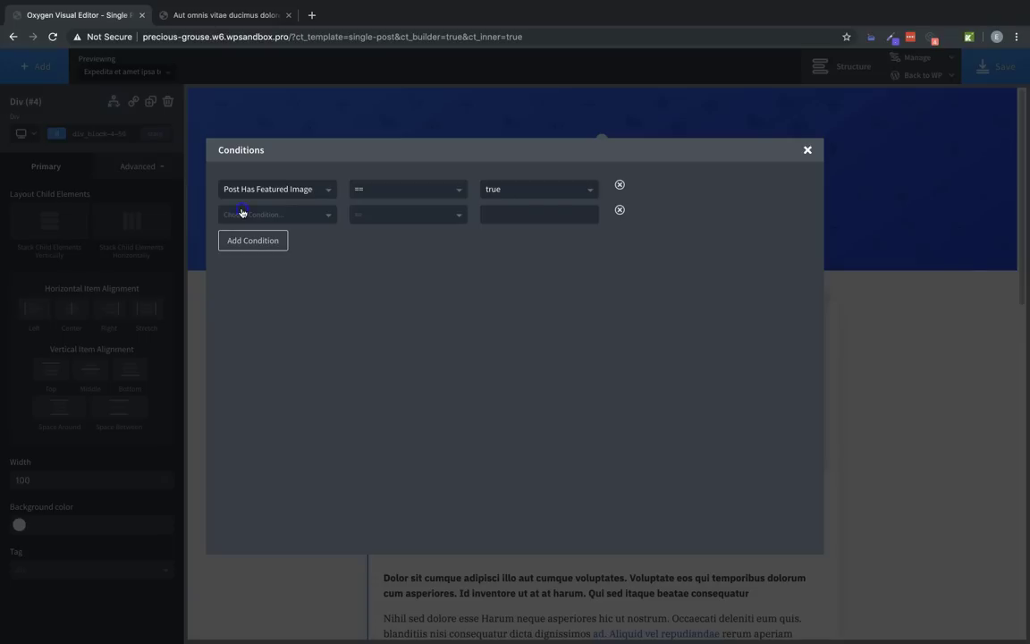
click(242, 213)
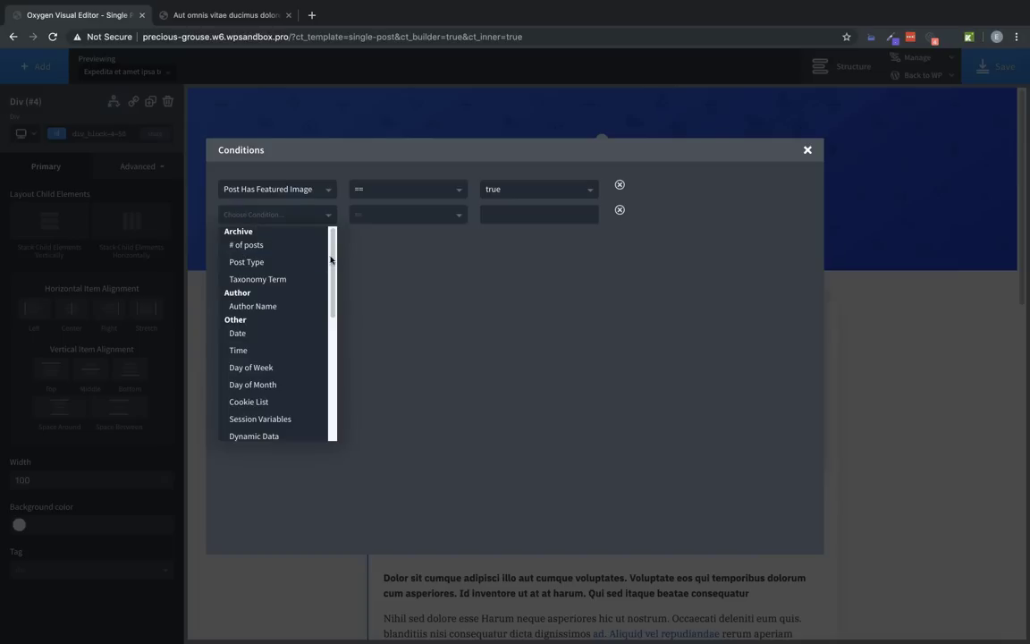
drag(334, 254, 346, 347)
click(301, 313)
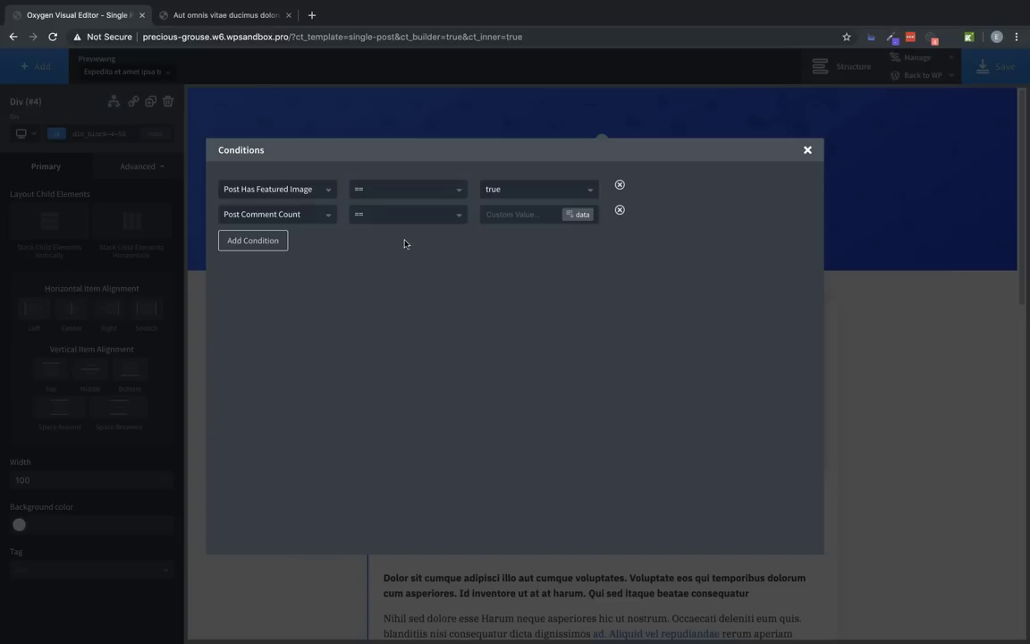
click(424, 218)
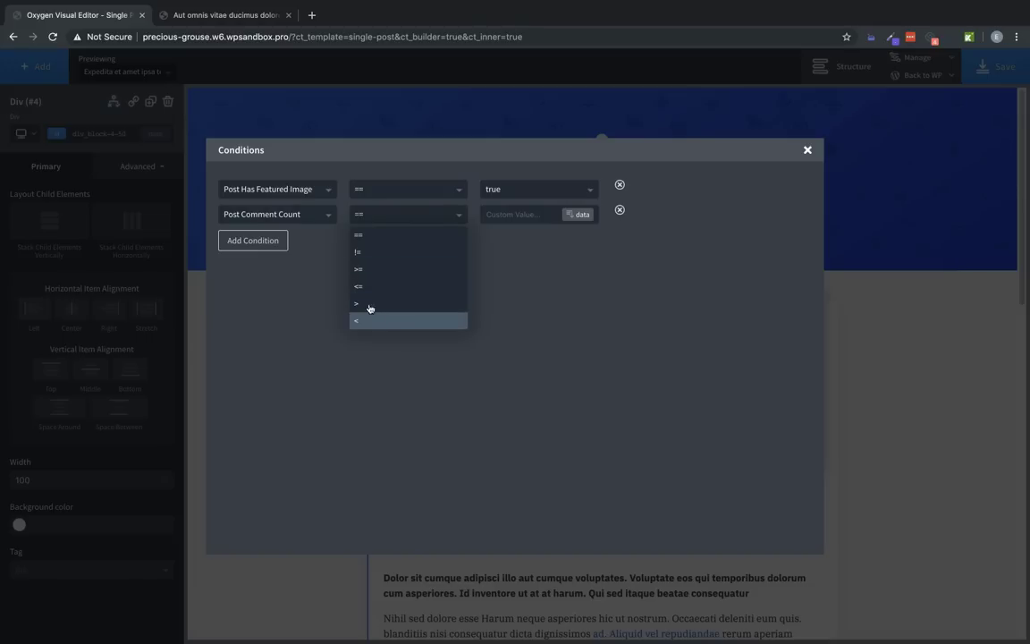
click(368, 255)
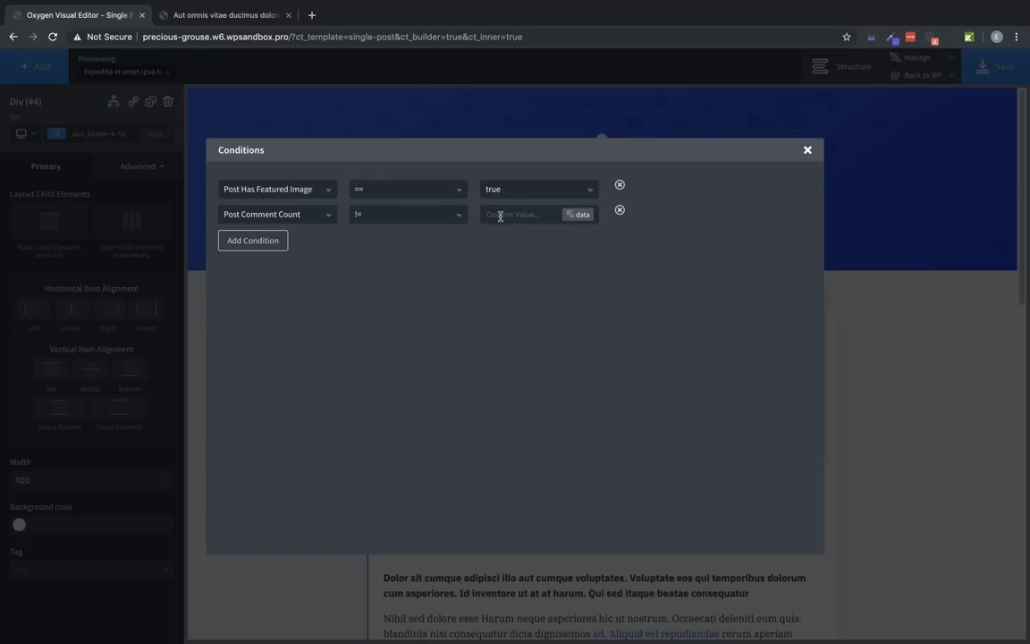
- Look through the dynamic data options available for the Post Comment Count value, and return to the conditions without inserting any
click(582, 215)
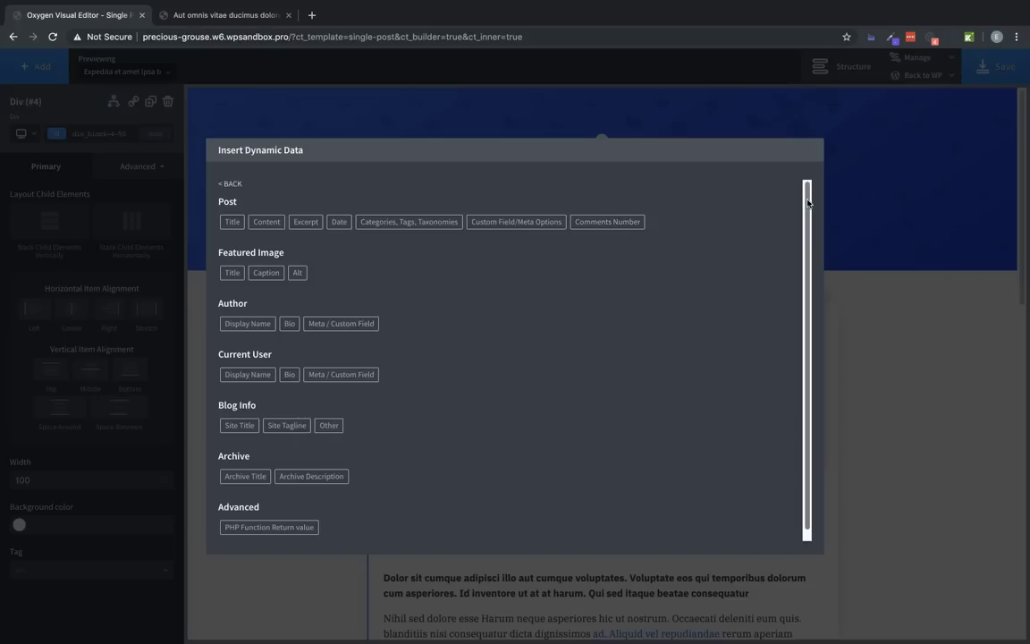
mouse_move(806, 203)
mouse_down()
mouse_move(806, 243)
mouse_move(807, 193)
mouse_up()
click(233, 183)
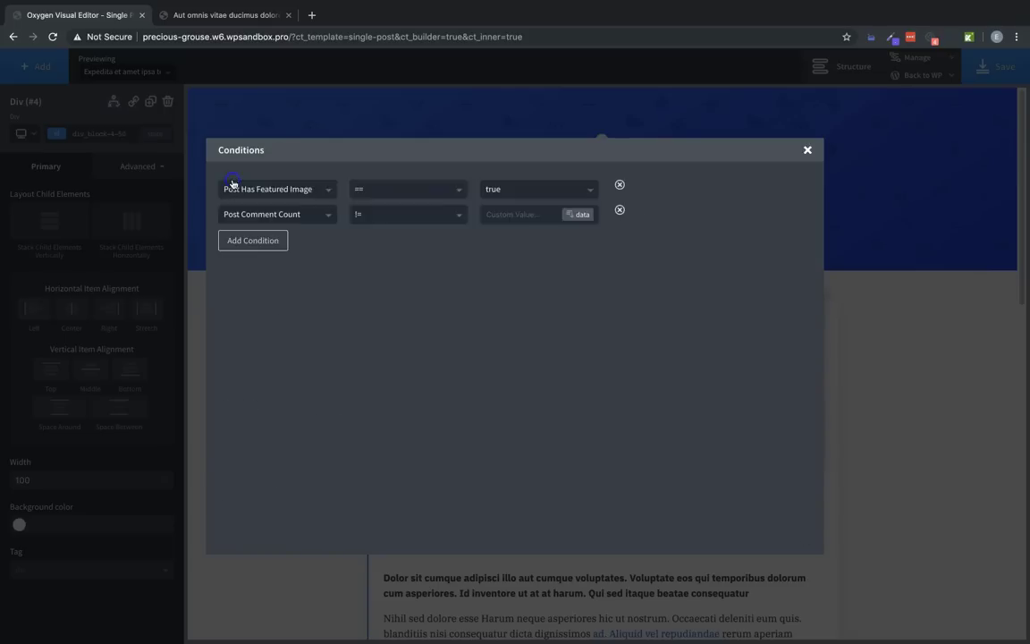
- Set the Post Comment Count condition's custom value to 100 and close the conditions dialog
click(508, 215)
text(100)
click(508, 215)
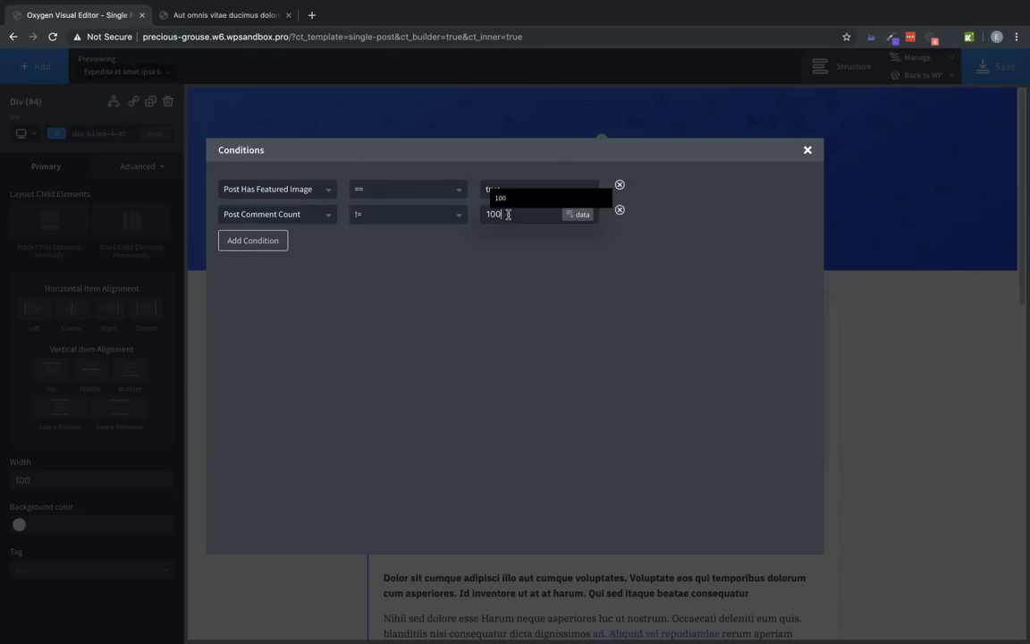
click(674, 202)
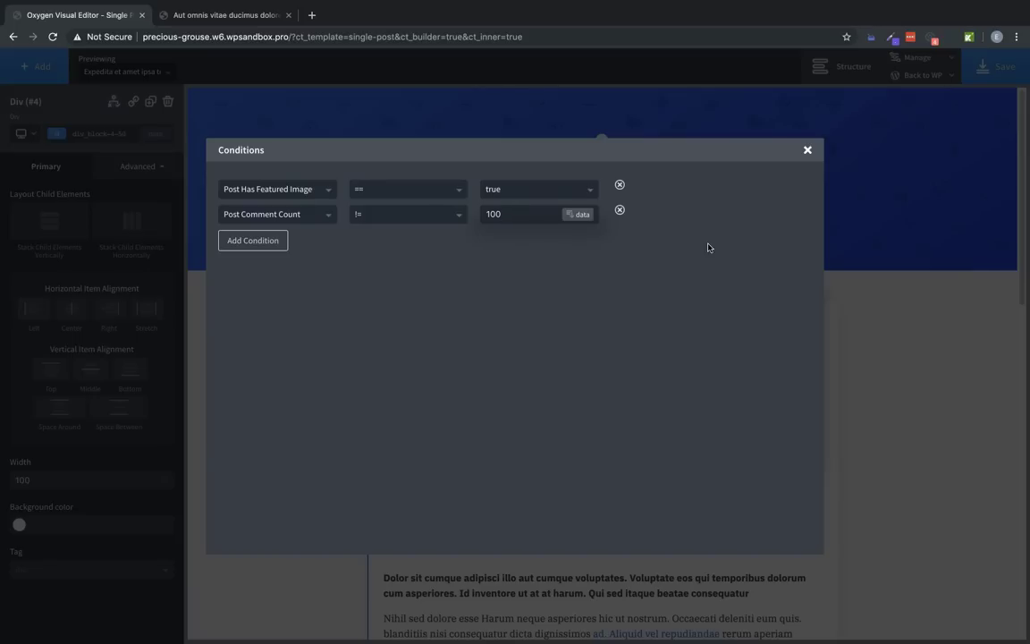
click(808, 150)
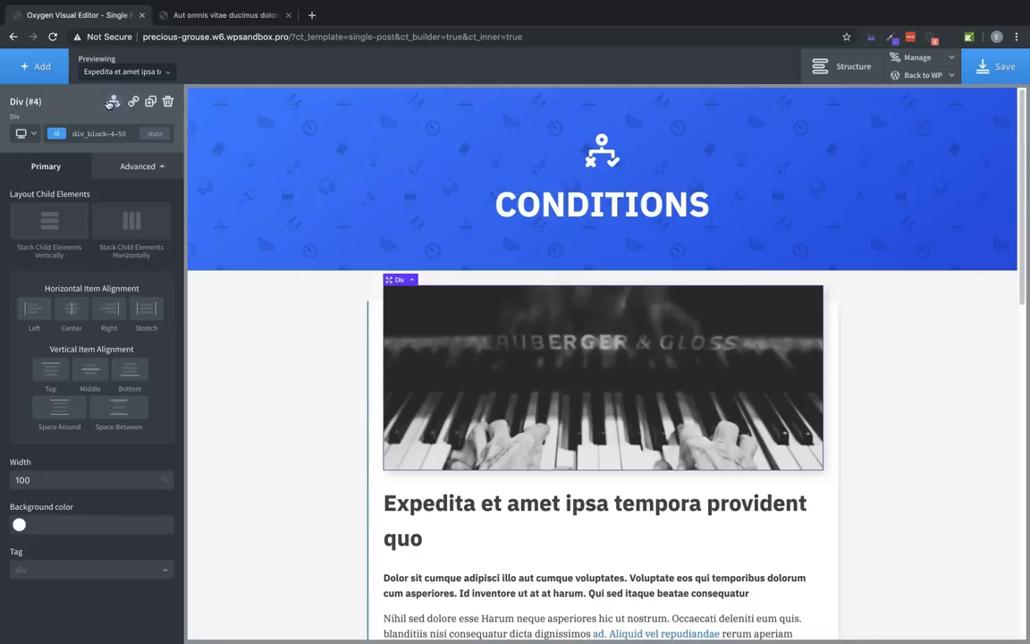
- Set the featured image div's condition type to OR and reopen its list of conditions
mouse_move(113, 101)
click(218, 194)
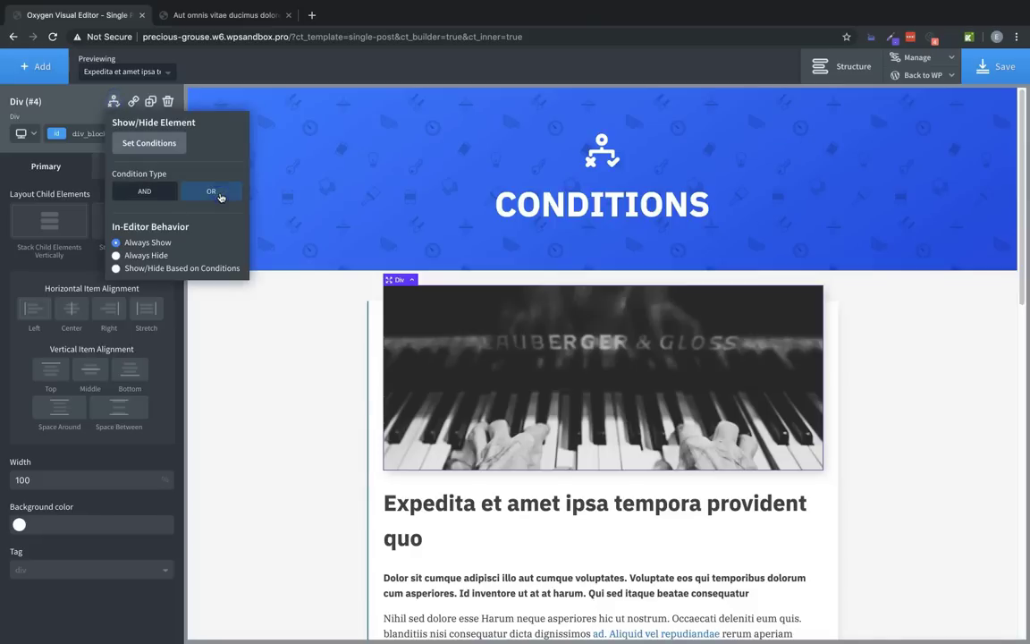
click(150, 144)
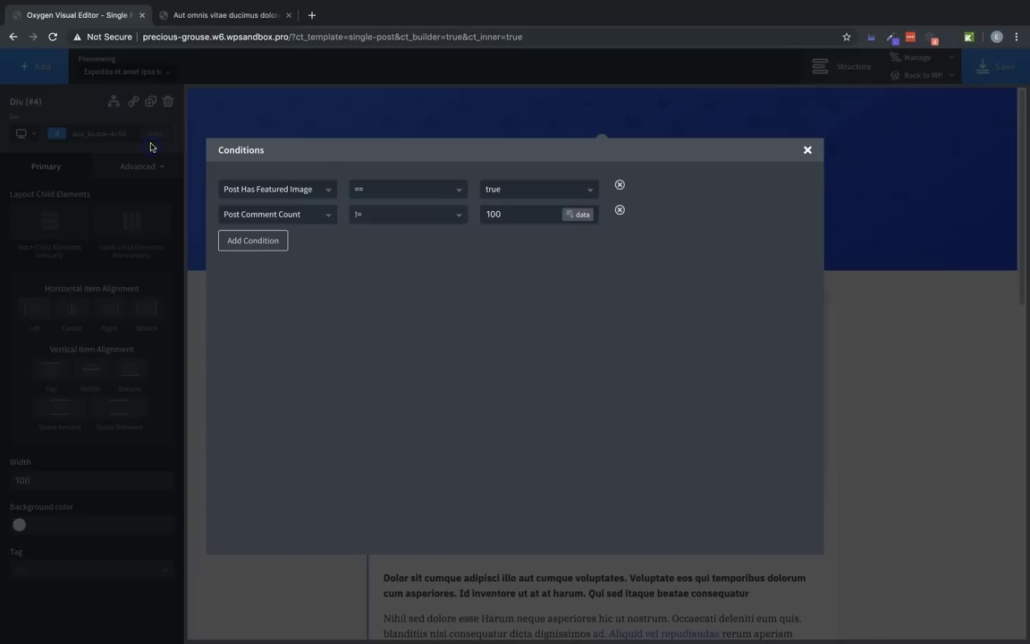